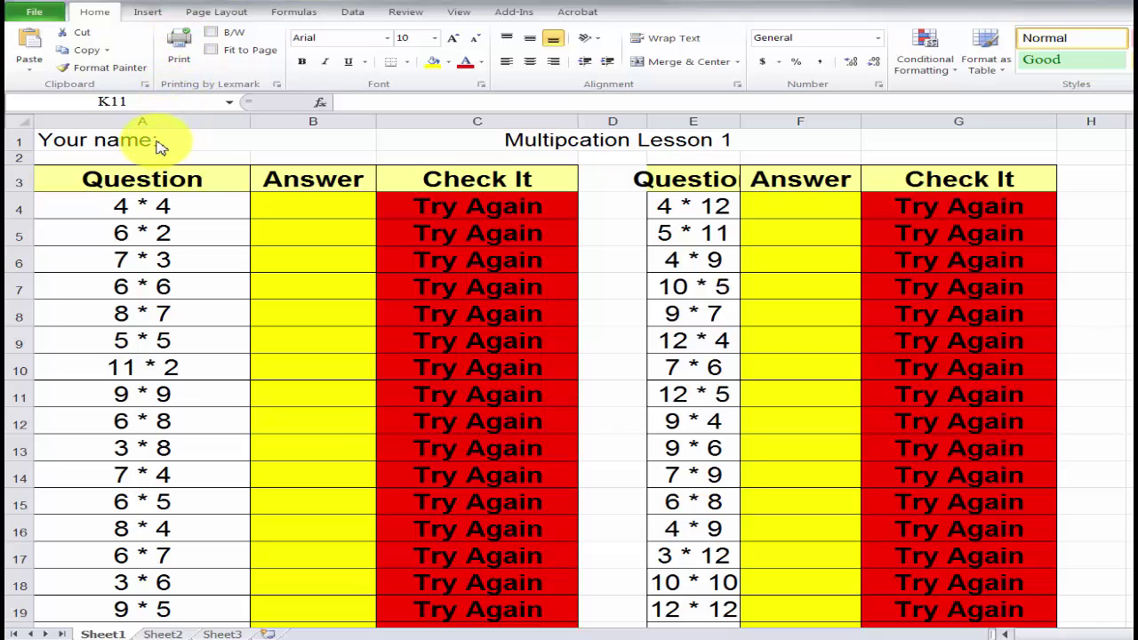
# - Examine the worksheet's name field and the first question row, including its answer cell and the check formula in C4
pyautogui.press('F2')
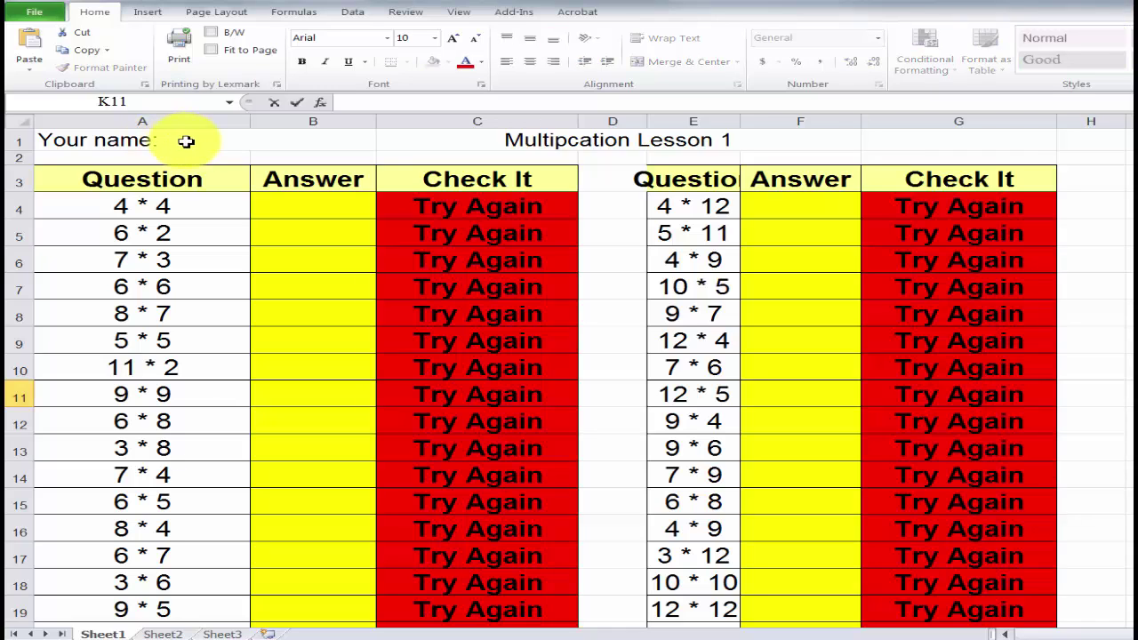
pyautogui.click(186, 140)
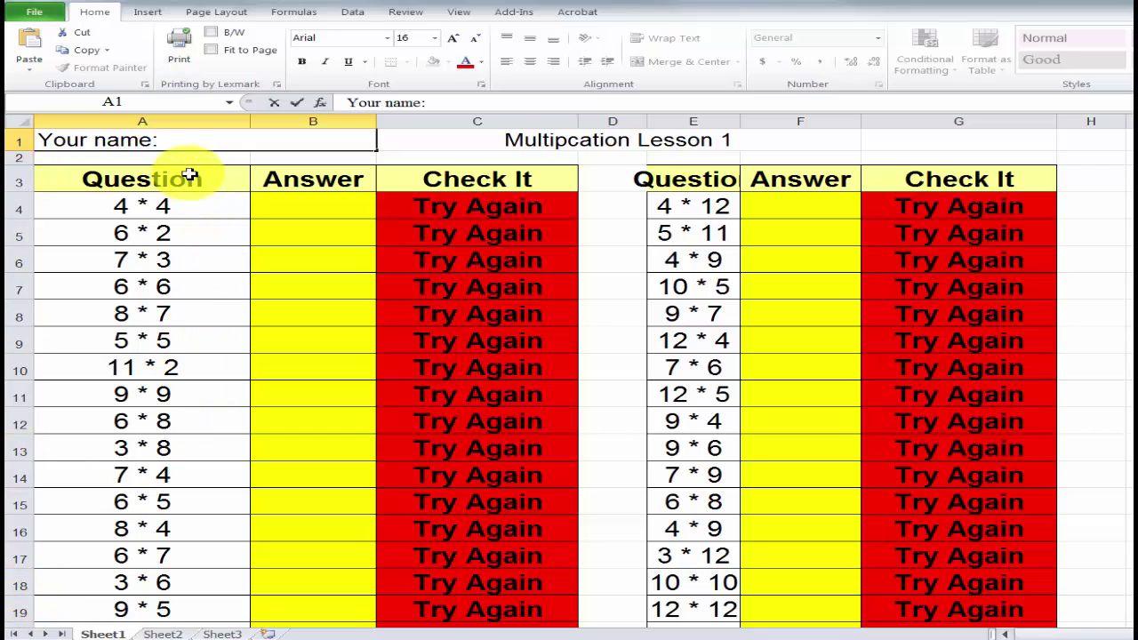
pyautogui.click(153, 211)
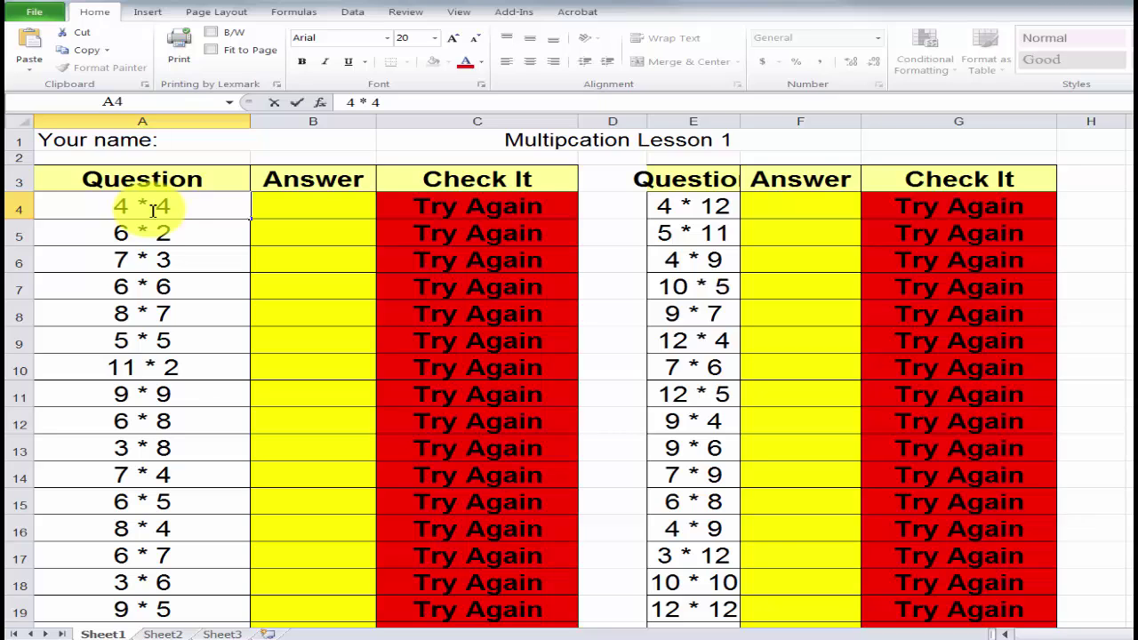
pyautogui.click(330, 211)
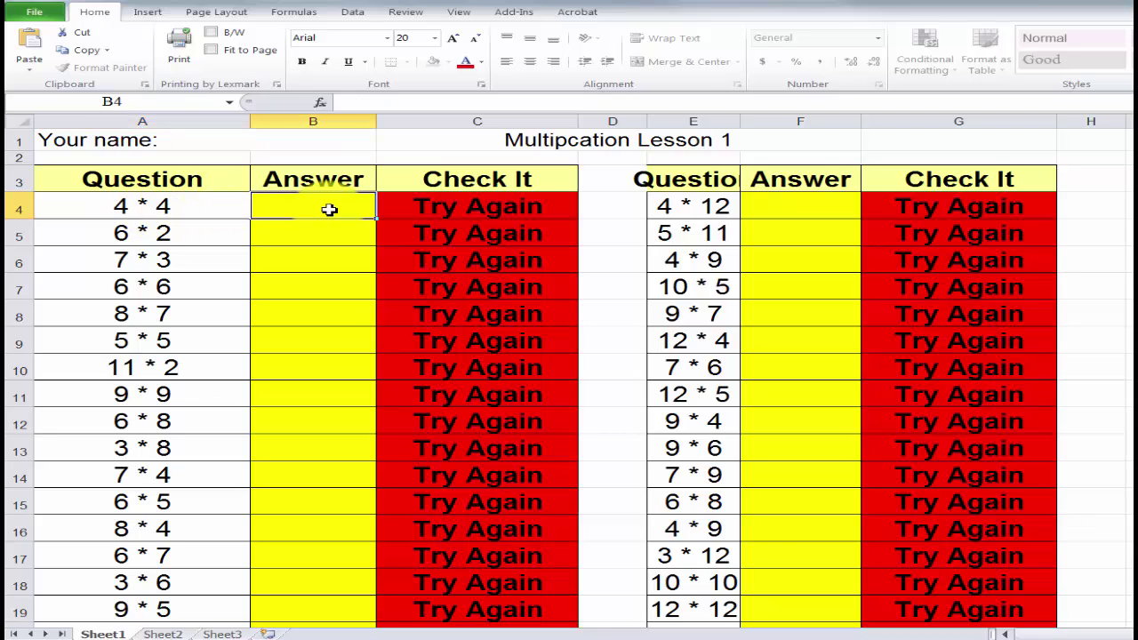
pyautogui.click(478, 211)
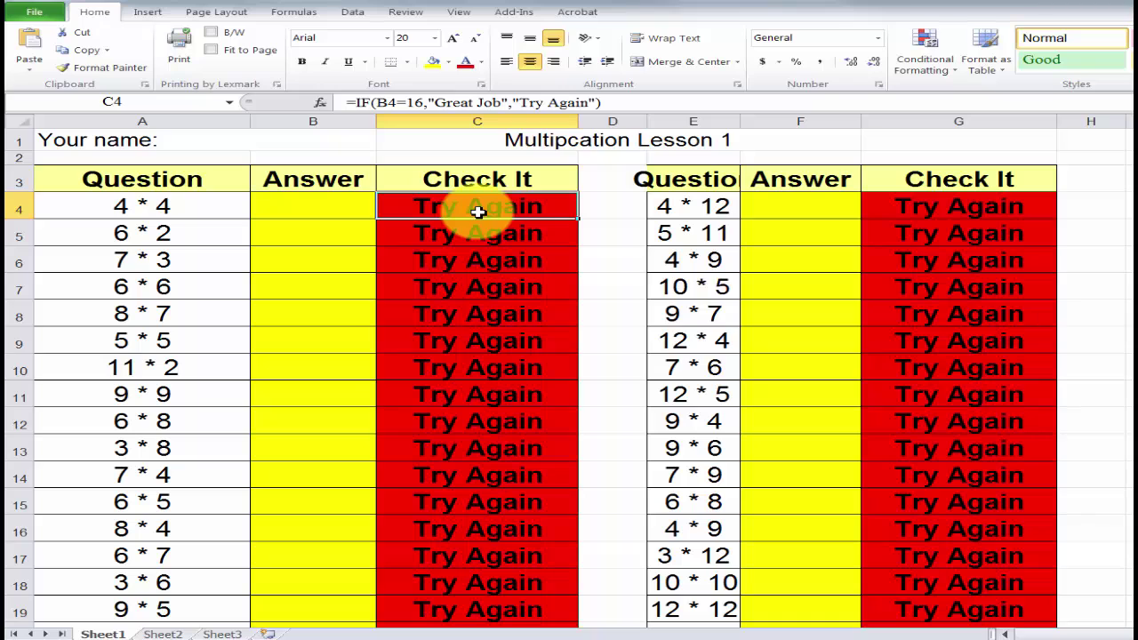
pyautogui.click(158, 210)
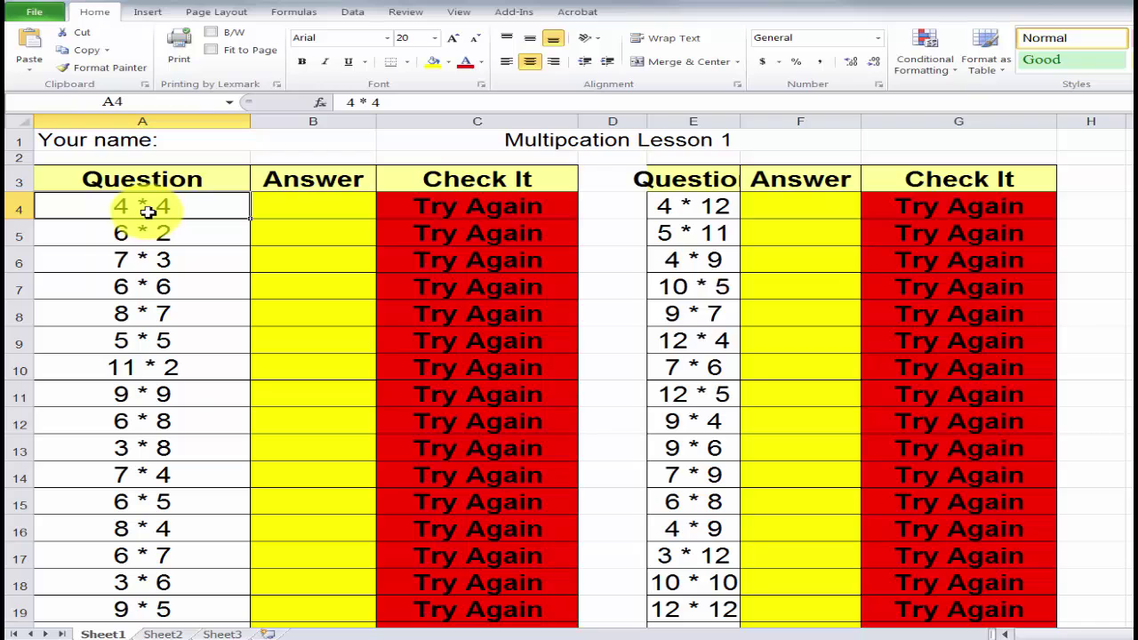
# - Answer the first-column questions 4 * 4 with 16 in B4 and 5 * 5 with 25 in B9
pyautogui.click(309, 207)
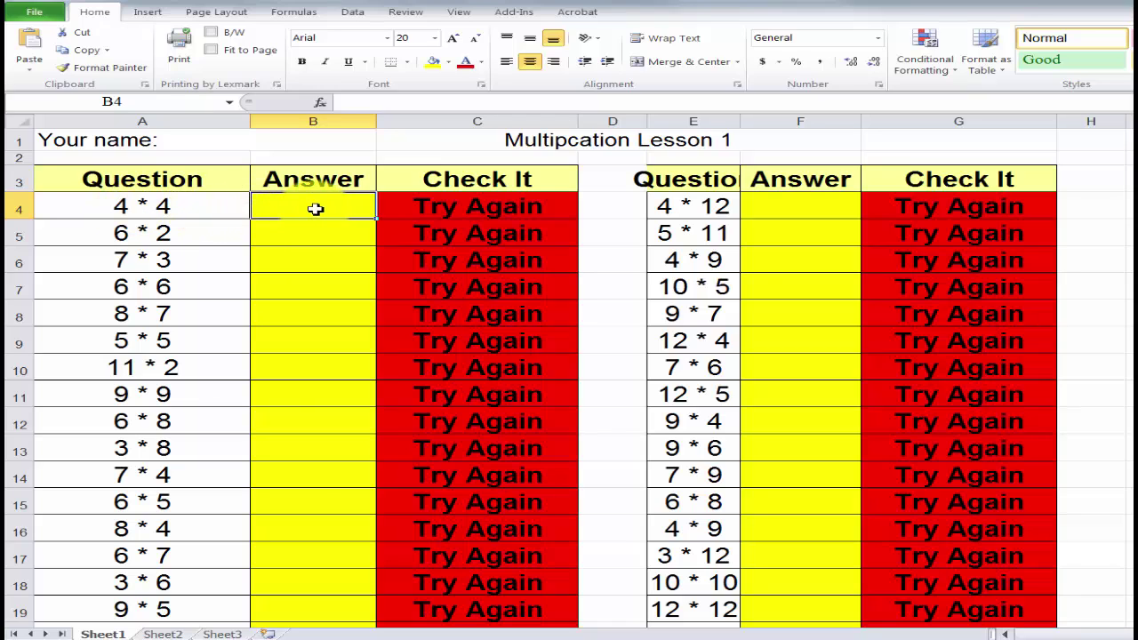
pyautogui.write('16')
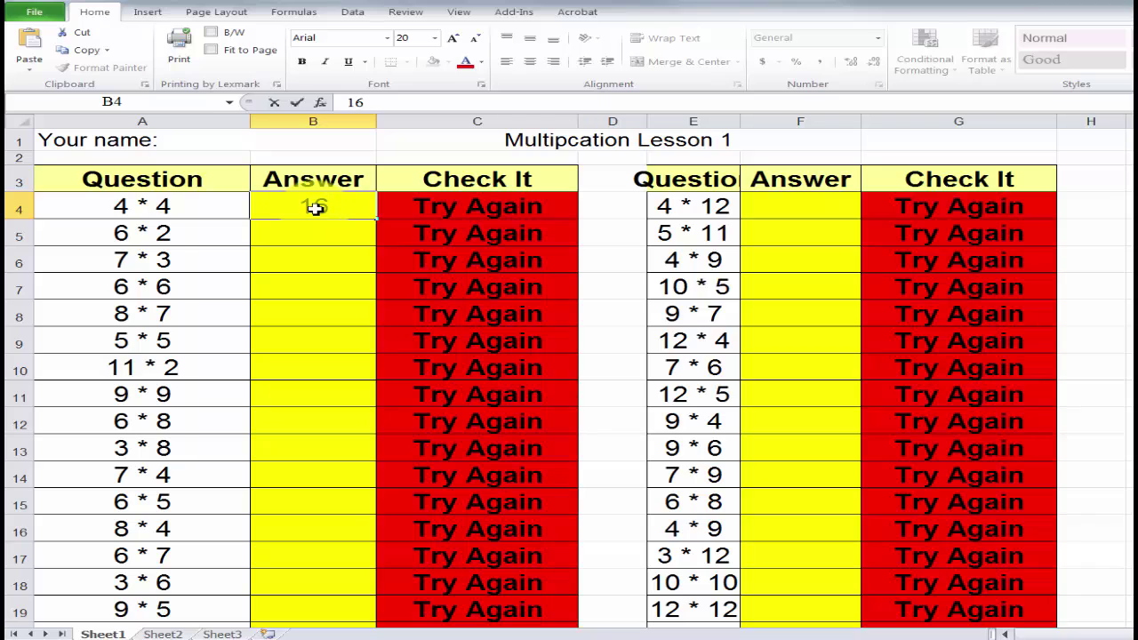
pyautogui.press('Return')
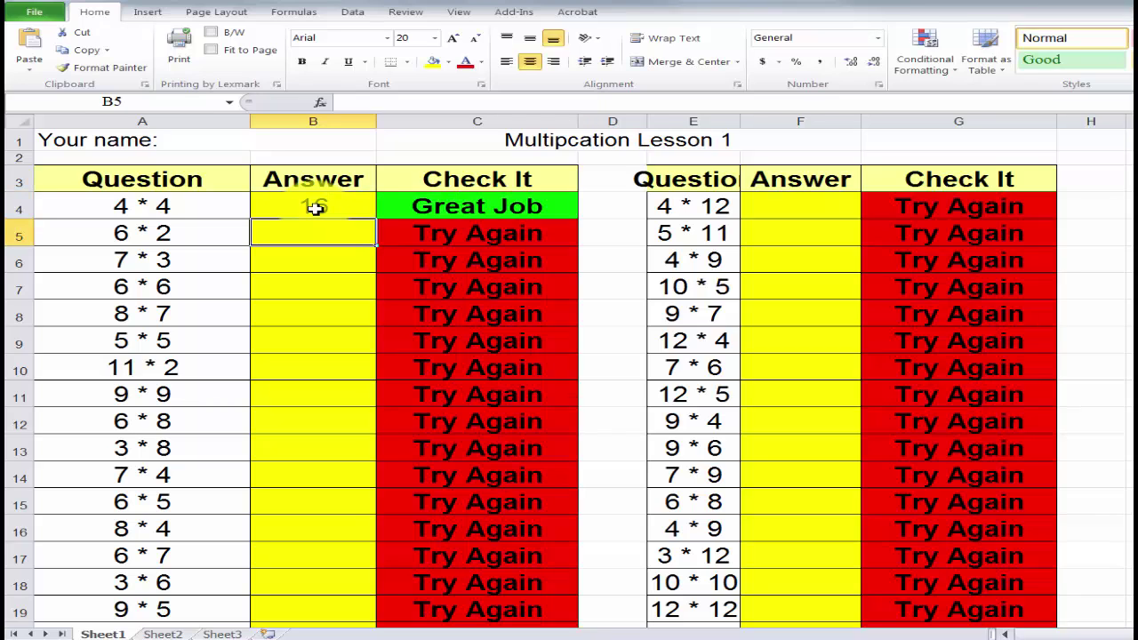
pyautogui.click(308, 345)
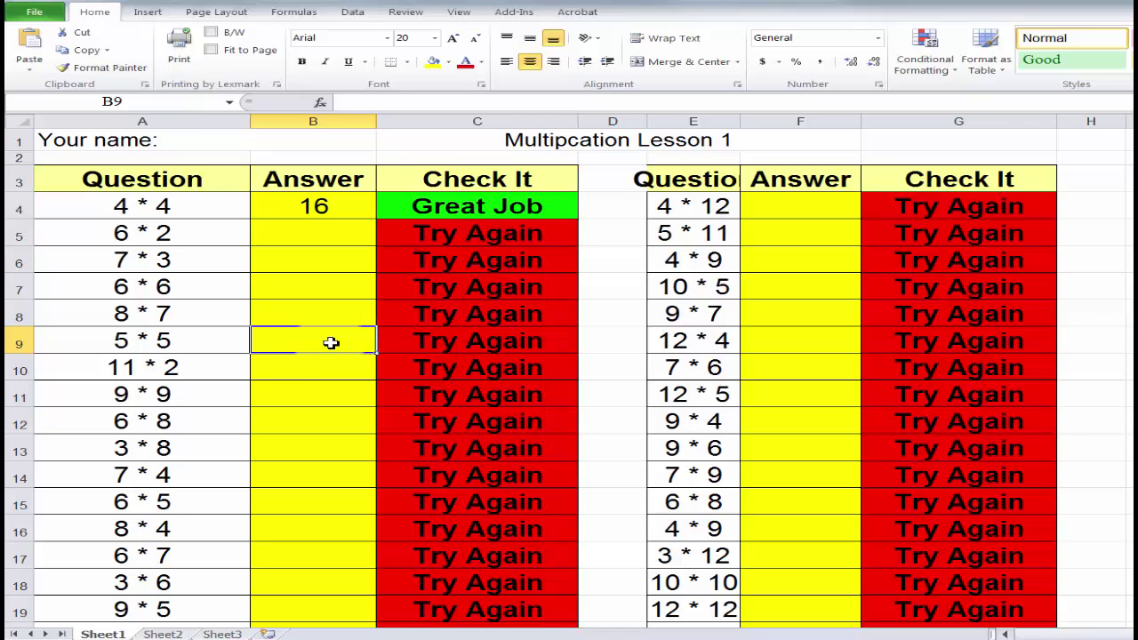
pyautogui.write('25')
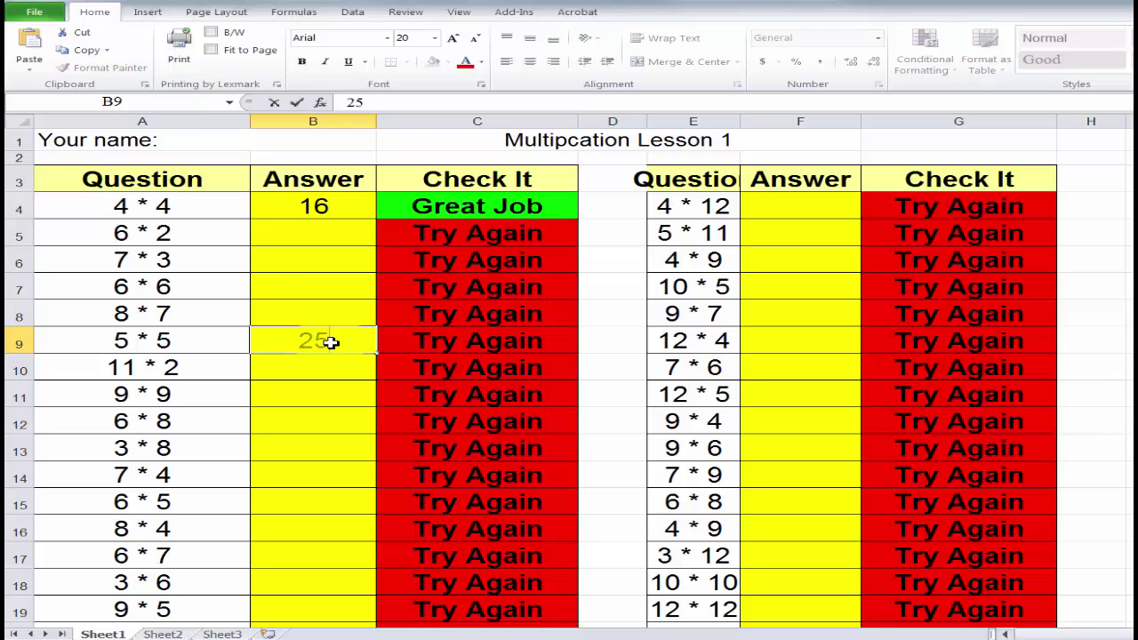
pyautogui.press('Return')
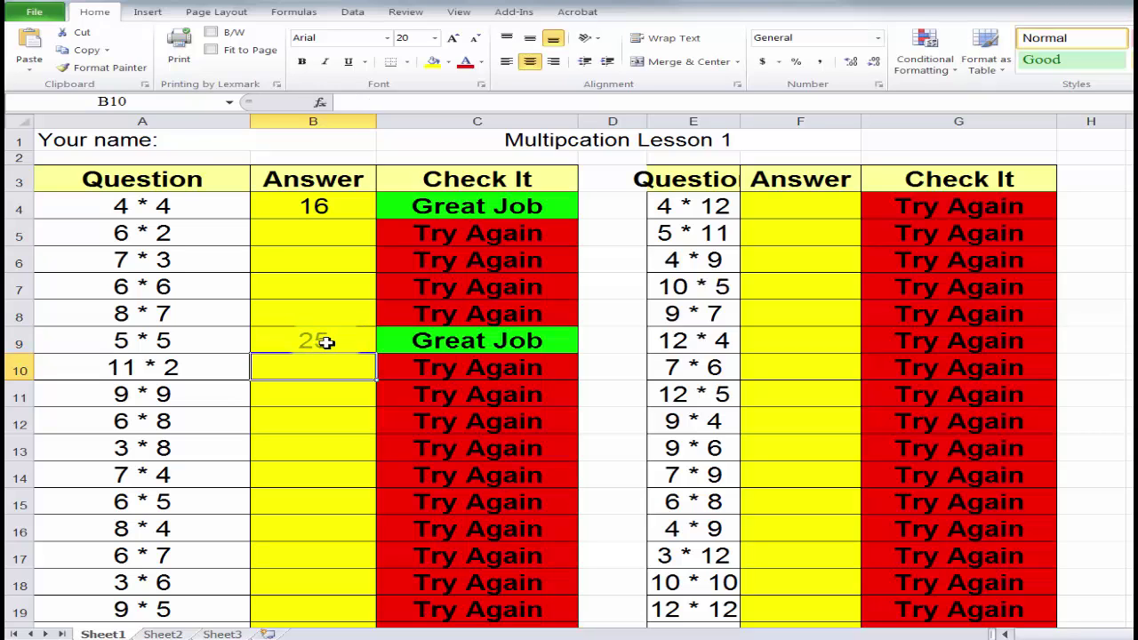
# - Enter 48 in F4 as the answer to the question 4 * 12
pyautogui.click(800, 211)
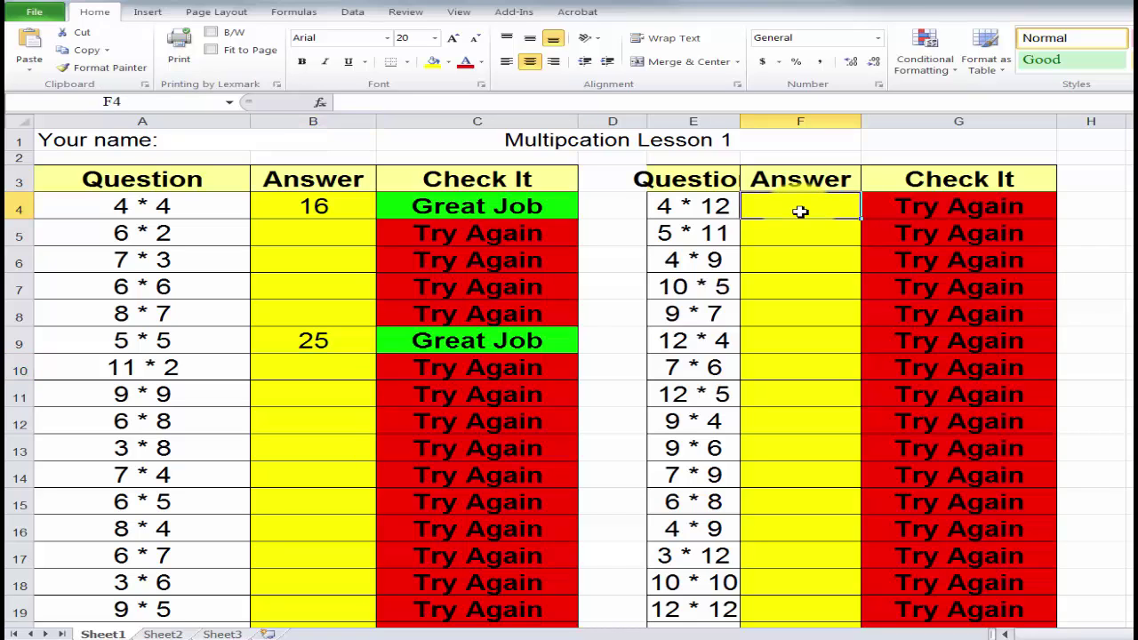
pyautogui.write('48')
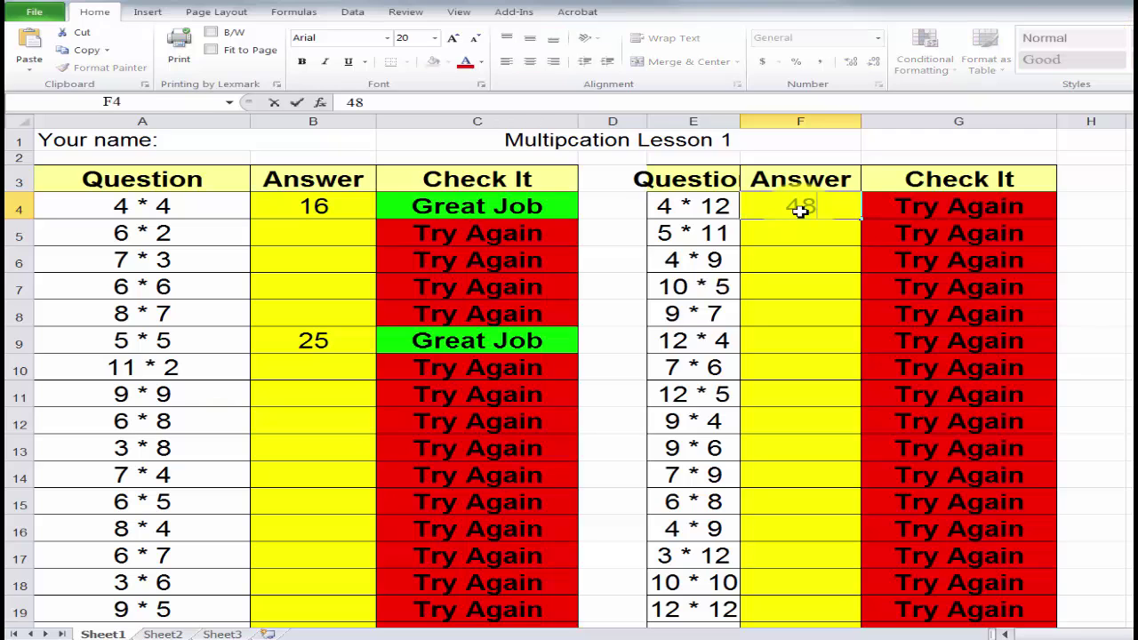
pyautogui.press('Return')
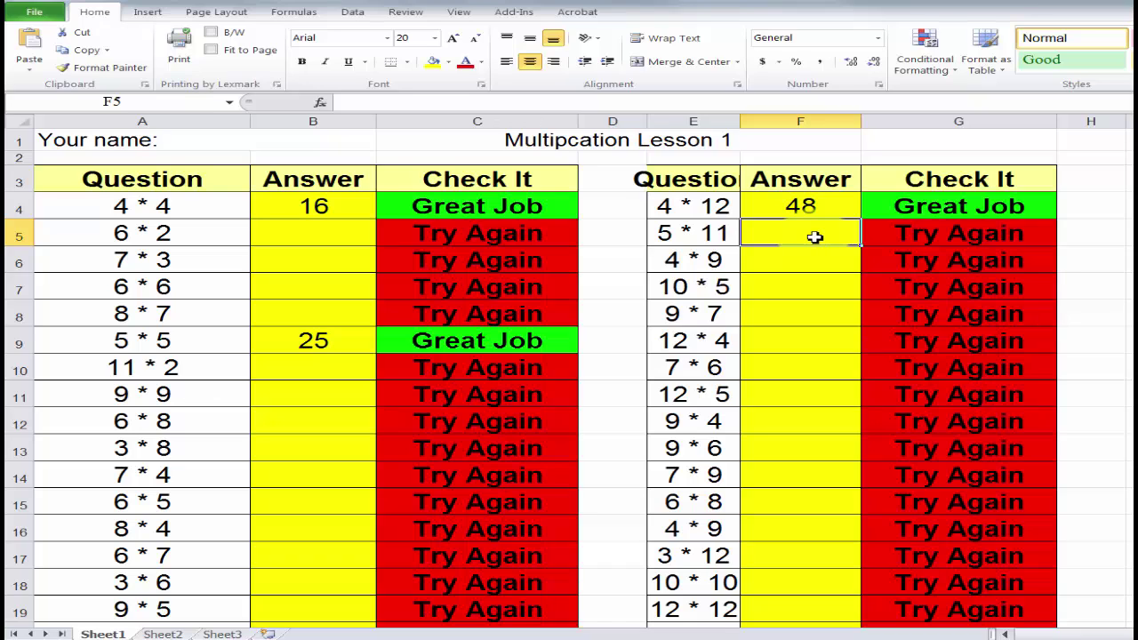
# - Enter the incorrect answer 22 for 5 * 11 in F5 and inspect the IF formula in G5 that checks it
pyautogui.write('22')
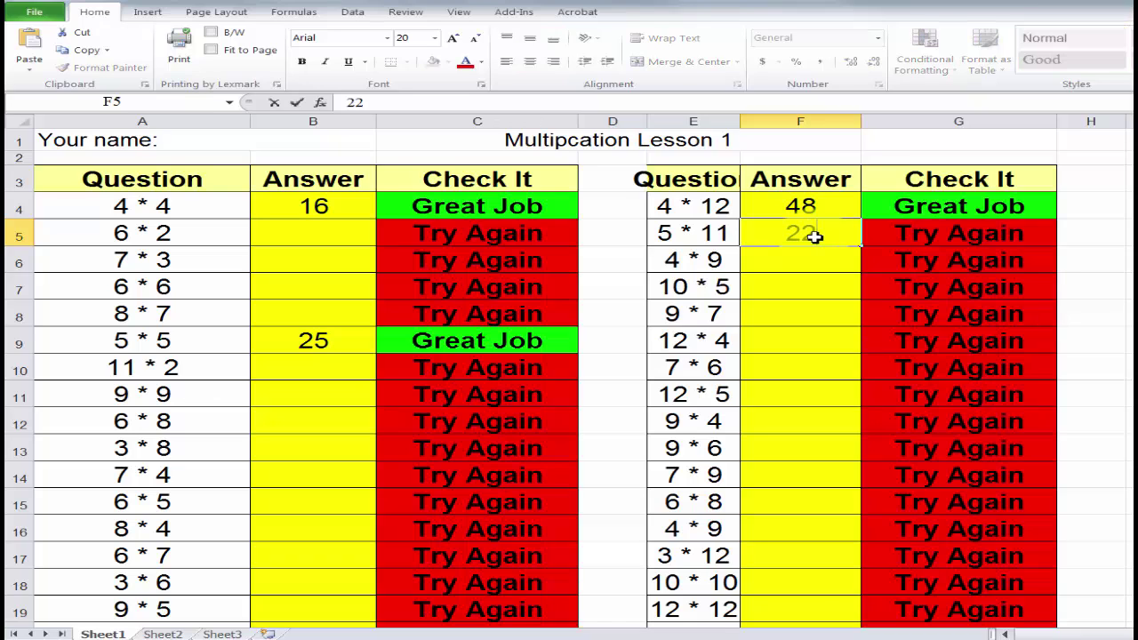
pyautogui.press('Return')
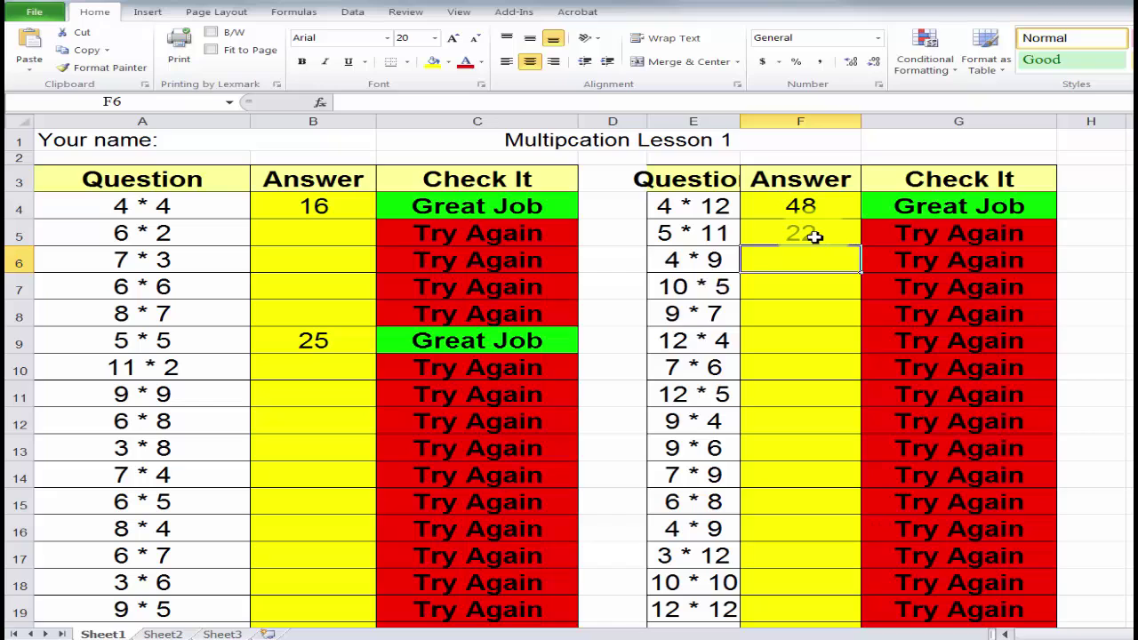
pyautogui.doubleClick(812, 237)
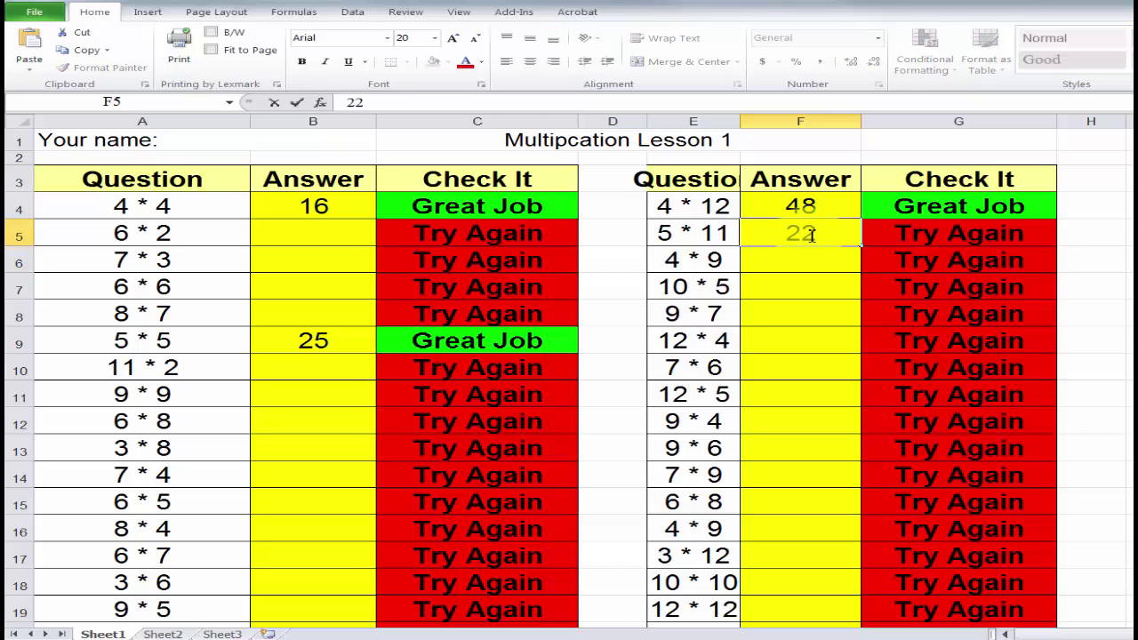
pyautogui.press('Escape')
pyautogui.doubleClick(953, 236)
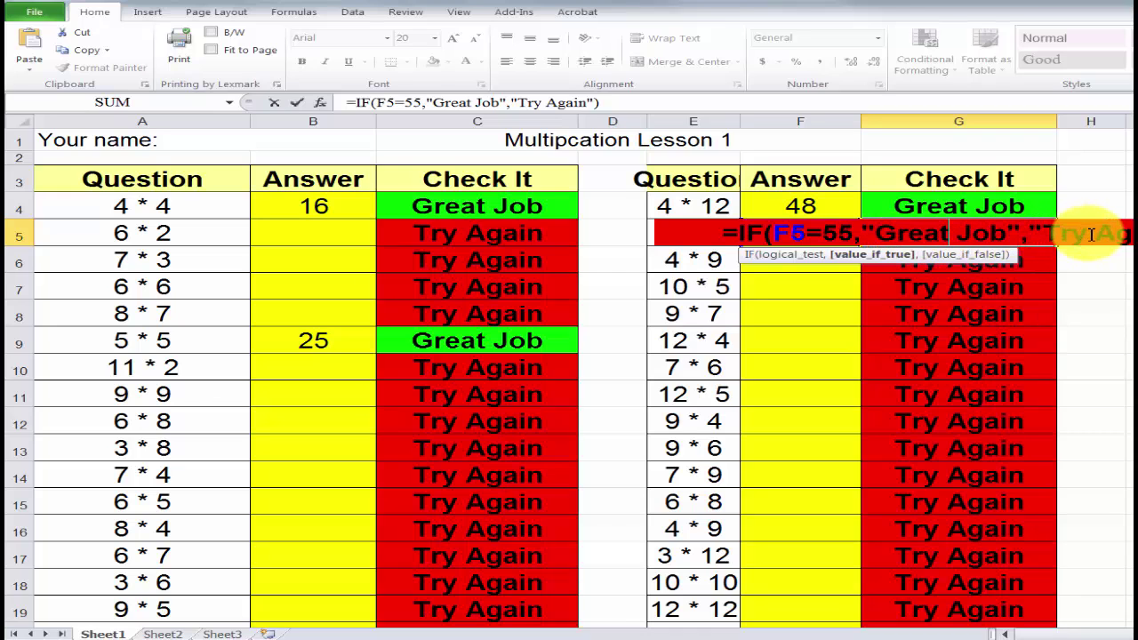
pyautogui.press('Escape')
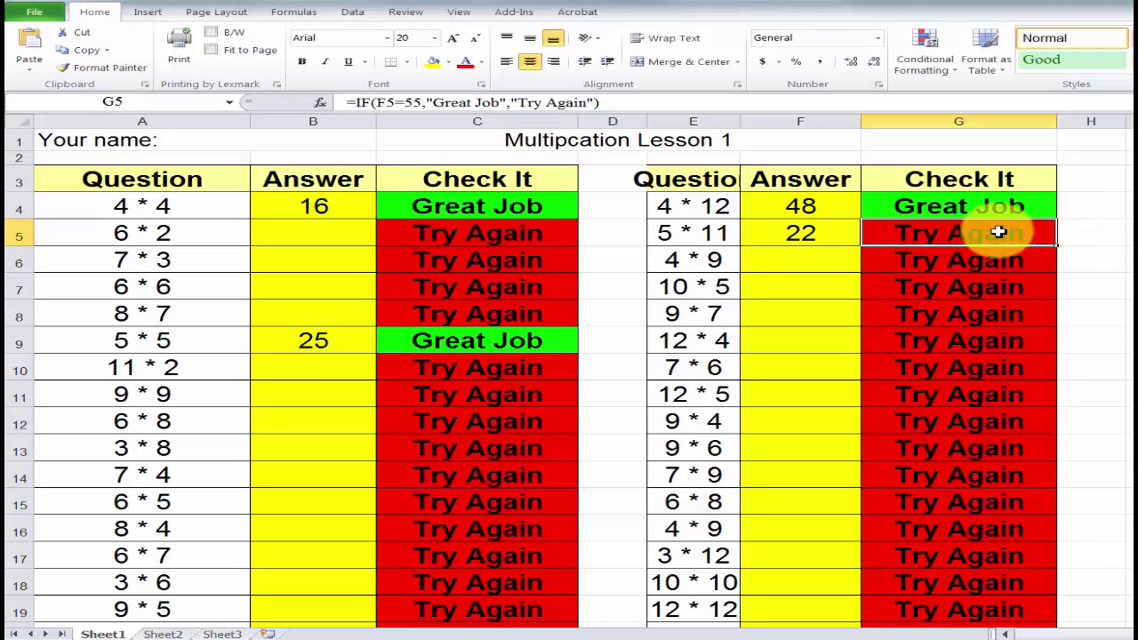
# - Replace the answer to 5 * 11 in F5 with 55
pyautogui.click(810, 233)
pyautogui.doubleClick(815, 234)
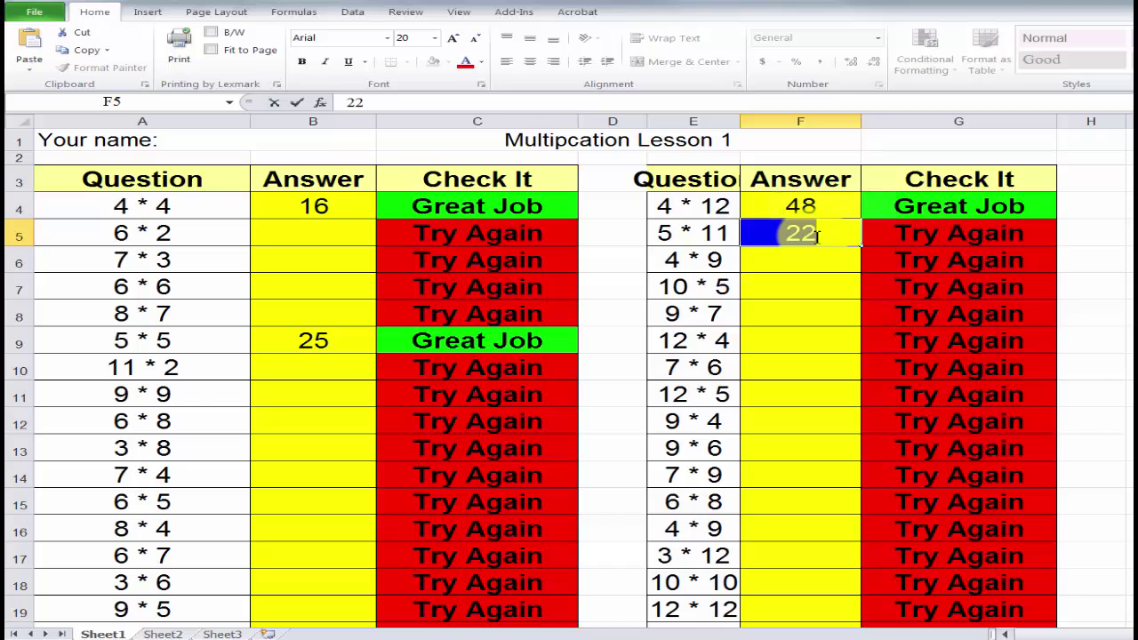
pyautogui.write('55')
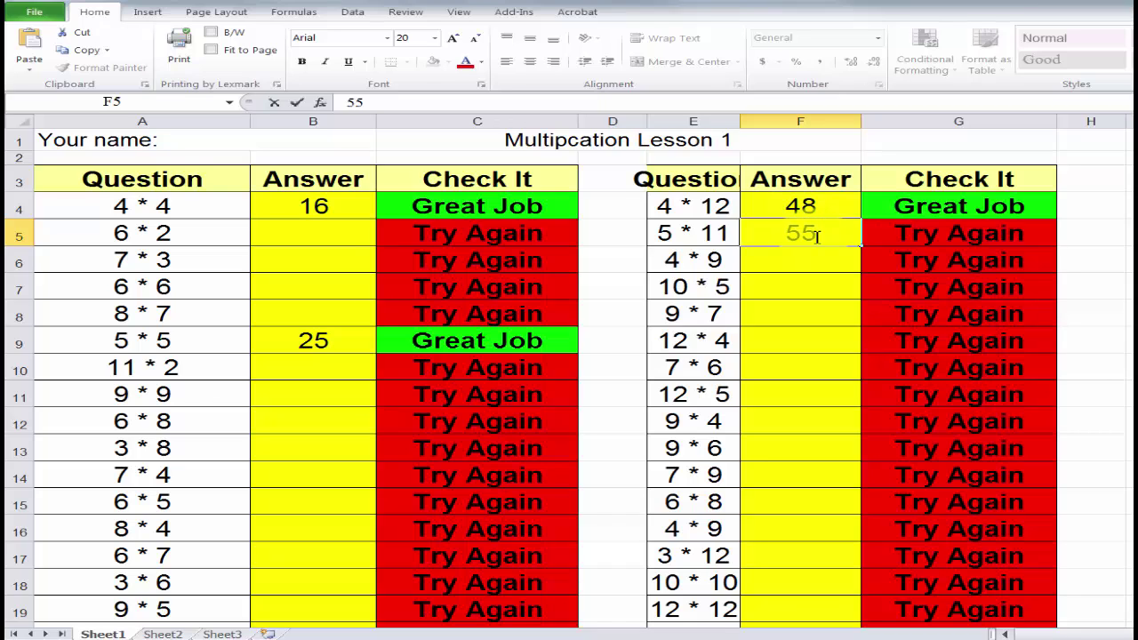
pyautogui.press('Return')
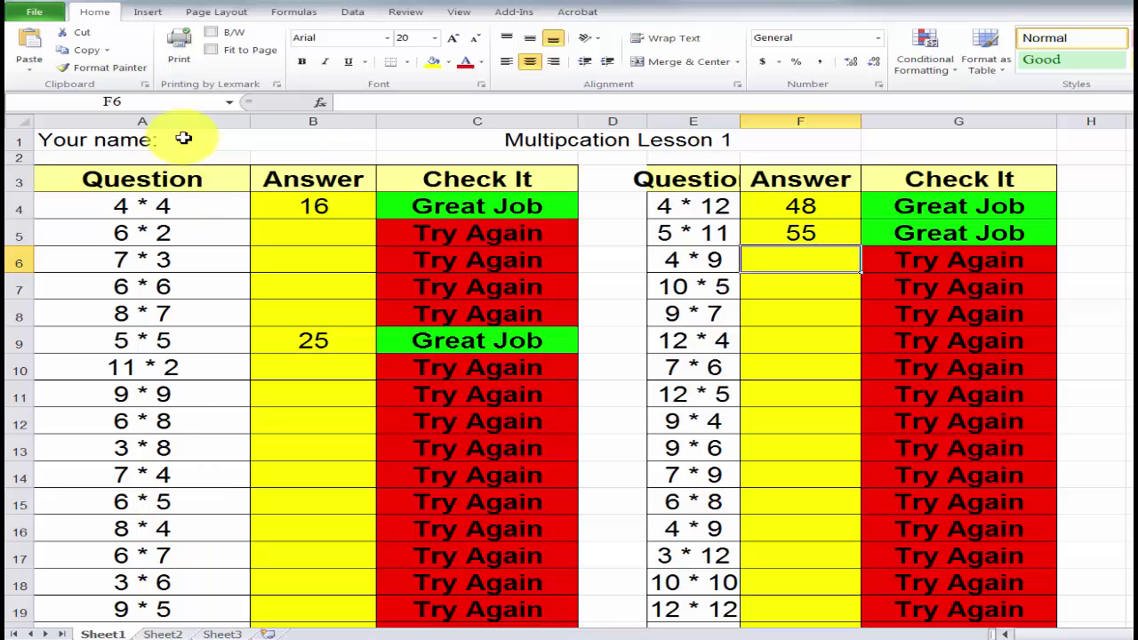
# - Change the first question in A4 to 10 * 3
pyautogui.doubleClick(168, 207)
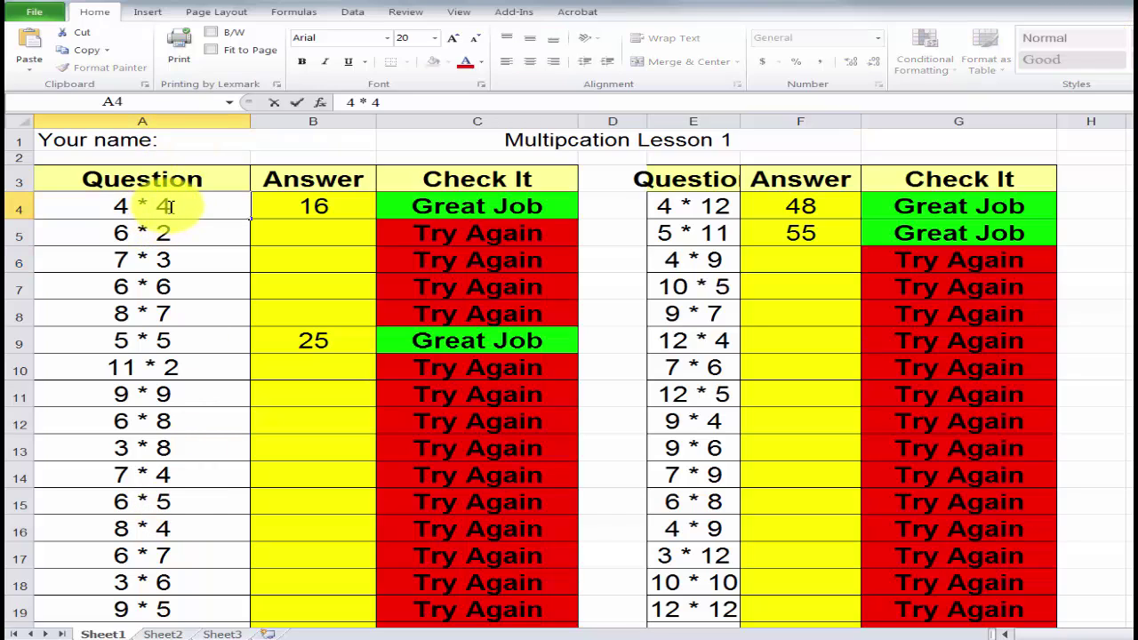
pyautogui.moveTo(168, 206); pyautogui.dragTo(114, 207)
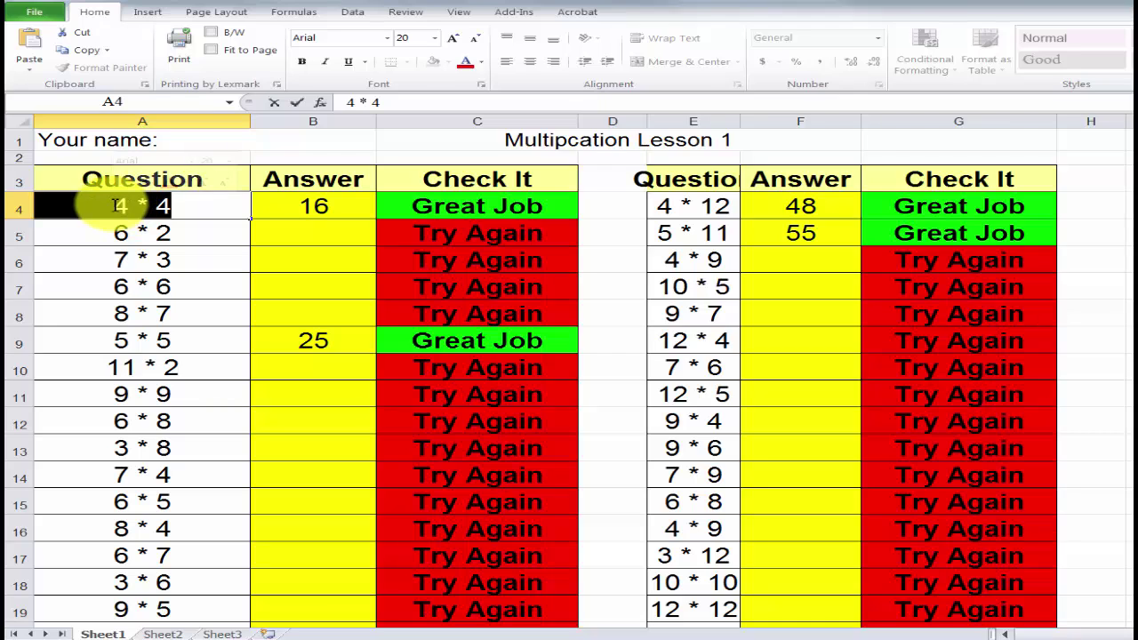
pyautogui.write('10')
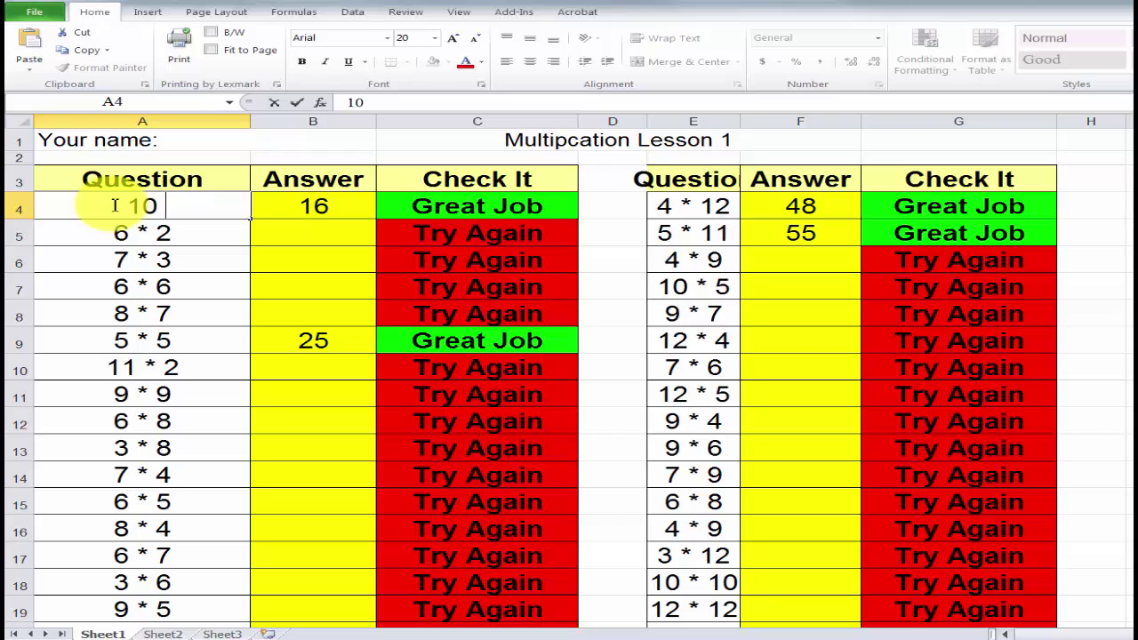
pyautogui.write(' * 3')
pyautogui.click(319, 206)
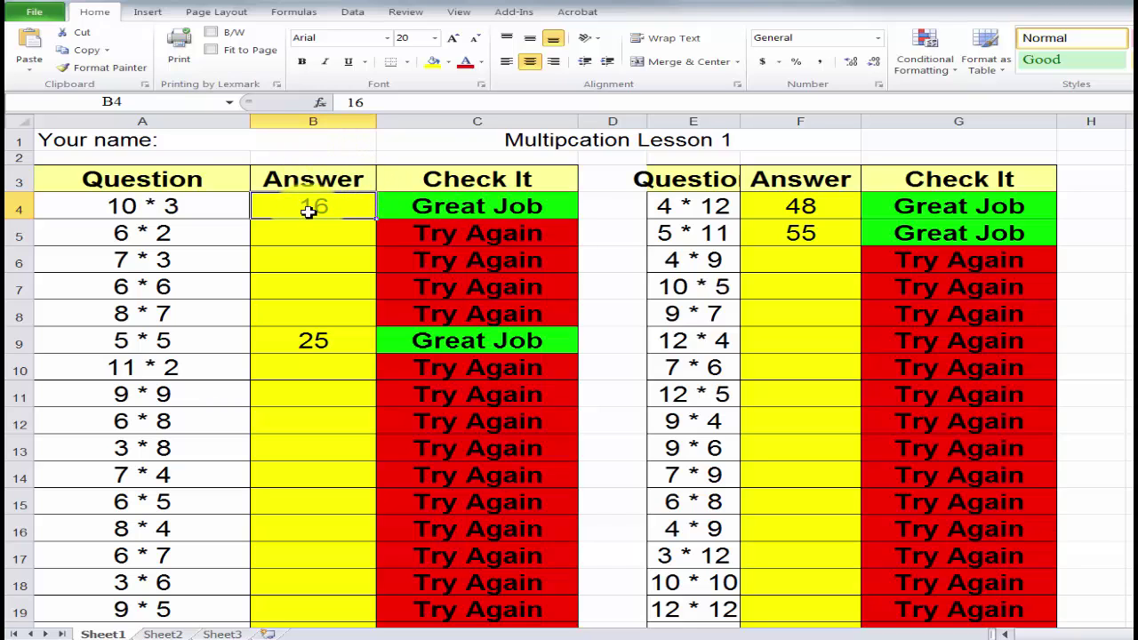
# - Edit the check formula in C4 so it tests B4 against 30: =IF(B4=30,"Great Job","Try Again")
pyautogui.doubleClick(475, 209)
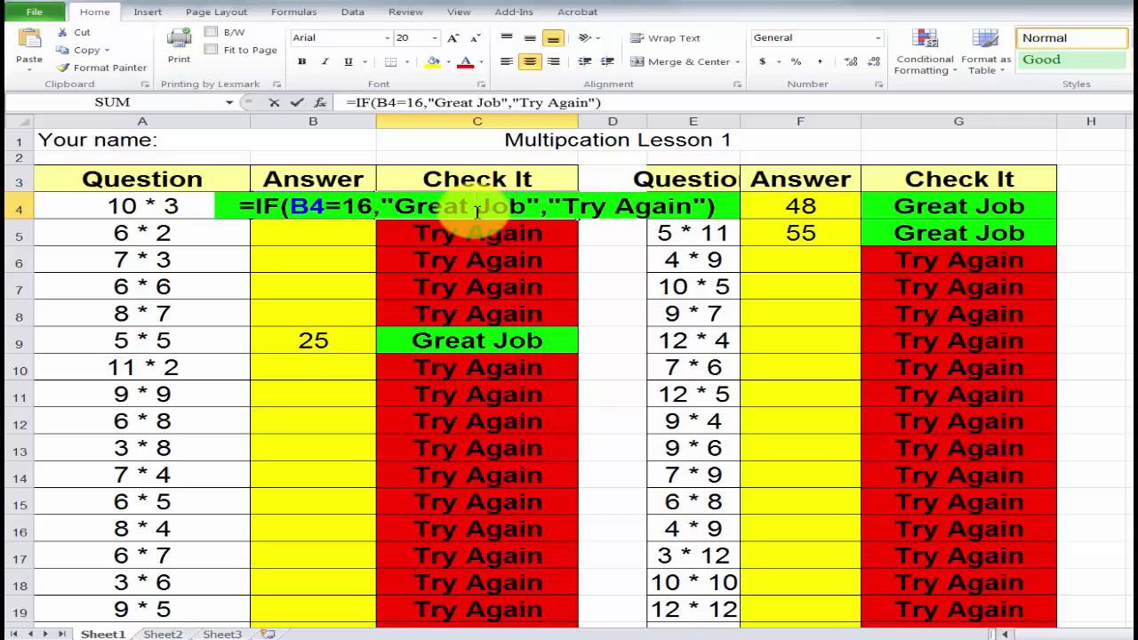
pyautogui.click(348, 207)
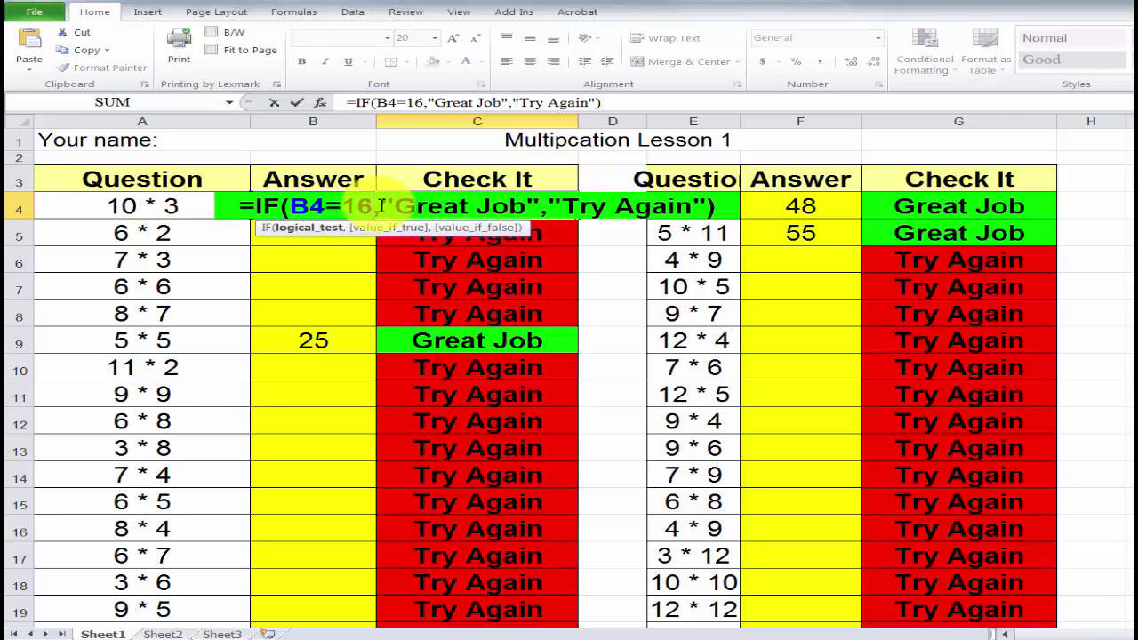
pyautogui.press('BackSpace')
pyautogui.press('BackSpace')
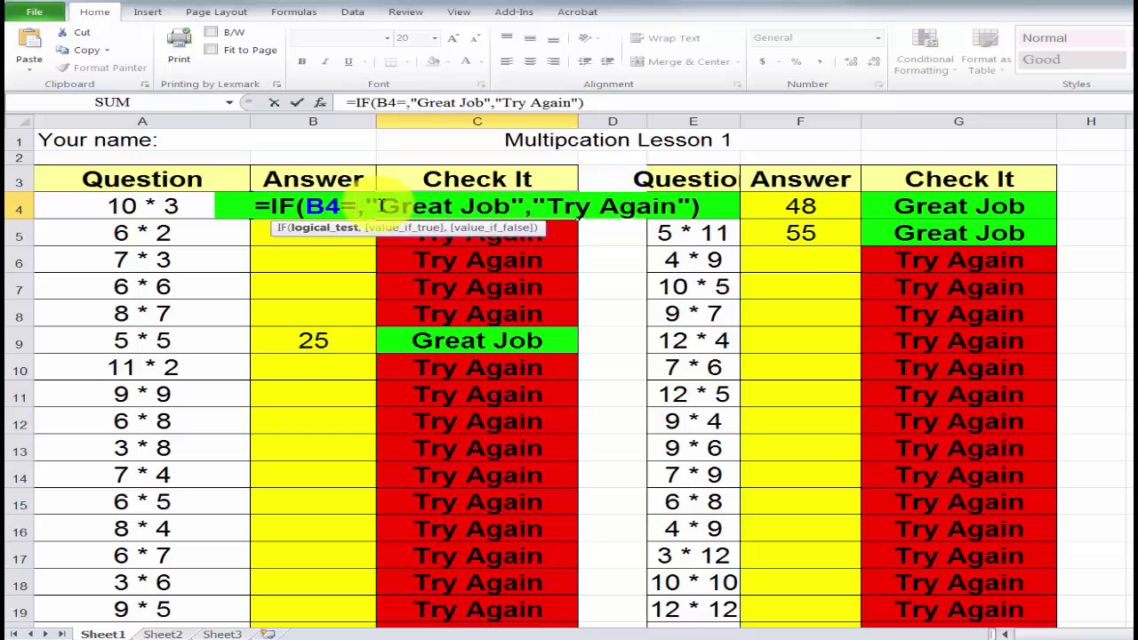
pyautogui.write('30')
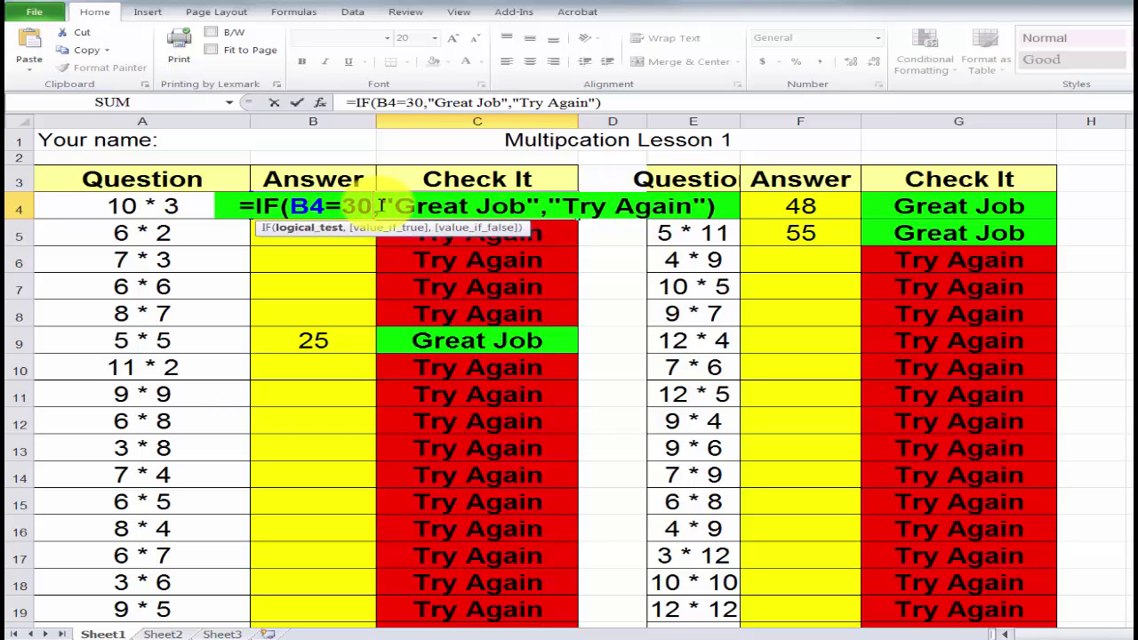
pyautogui.press('Return')
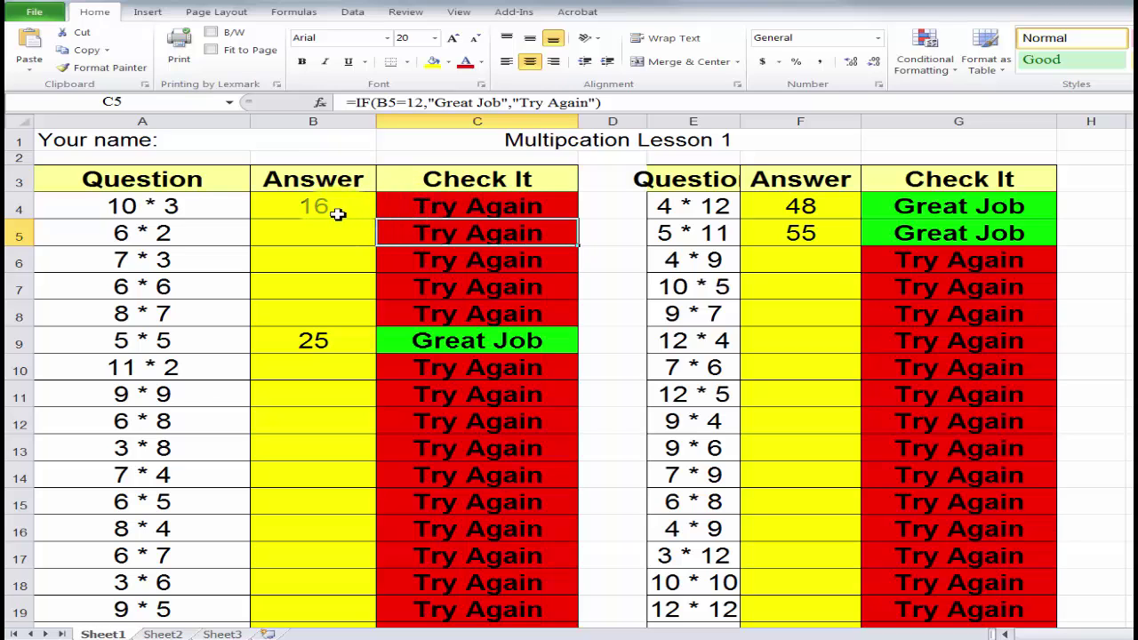
# - Replace the answer in B4 with 30 to match the question 10 * 3
pyautogui.doubleClick(322, 207)
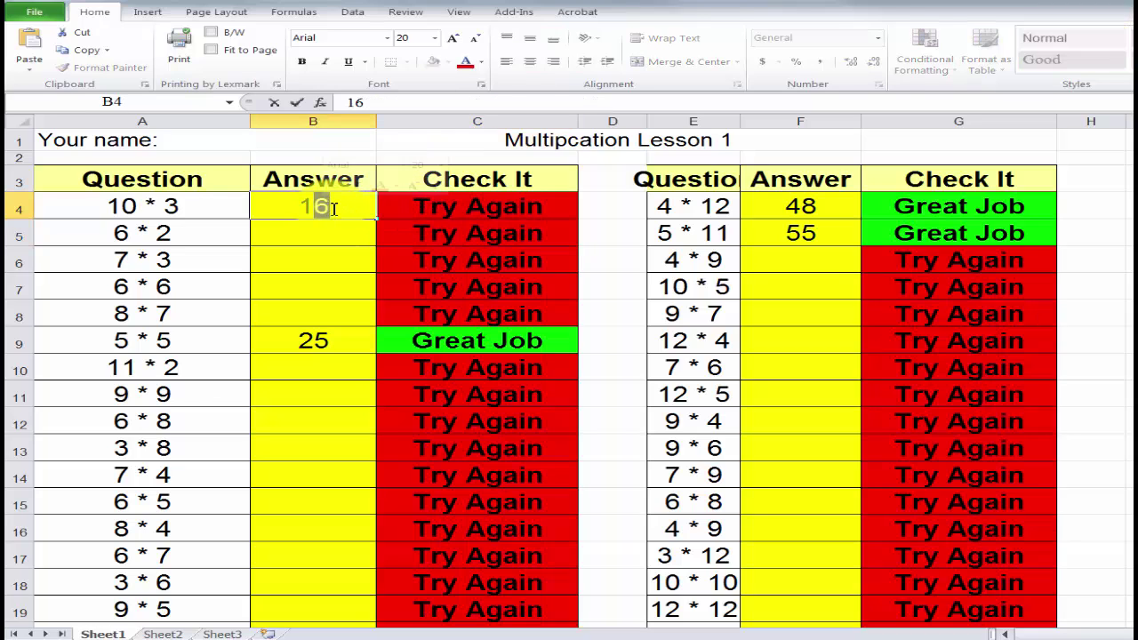
pyautogui.moveTo(334, 208); pyautogui.dragTo(302, 208)
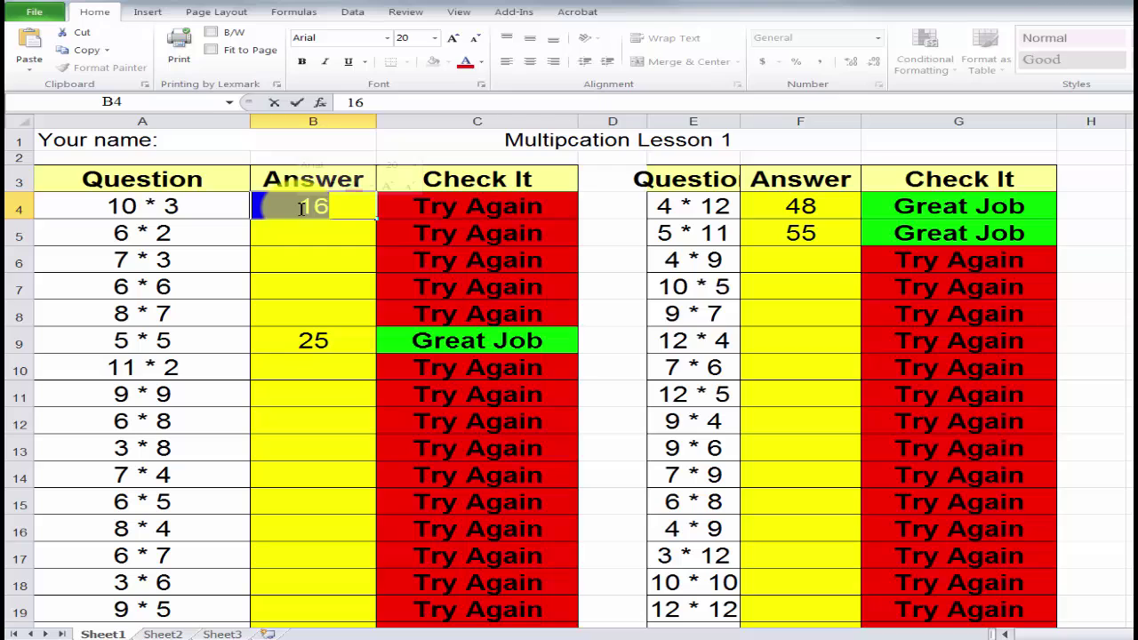
pyautogui.write('30')
pyautogui.press('Return')
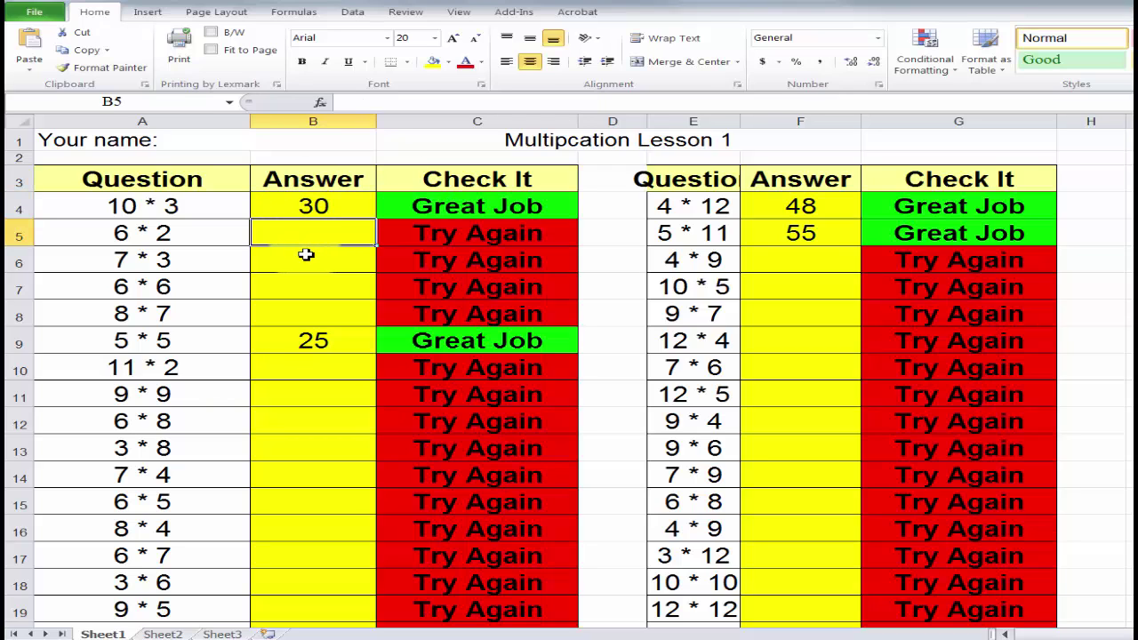
pyautogui.click(178, 233)
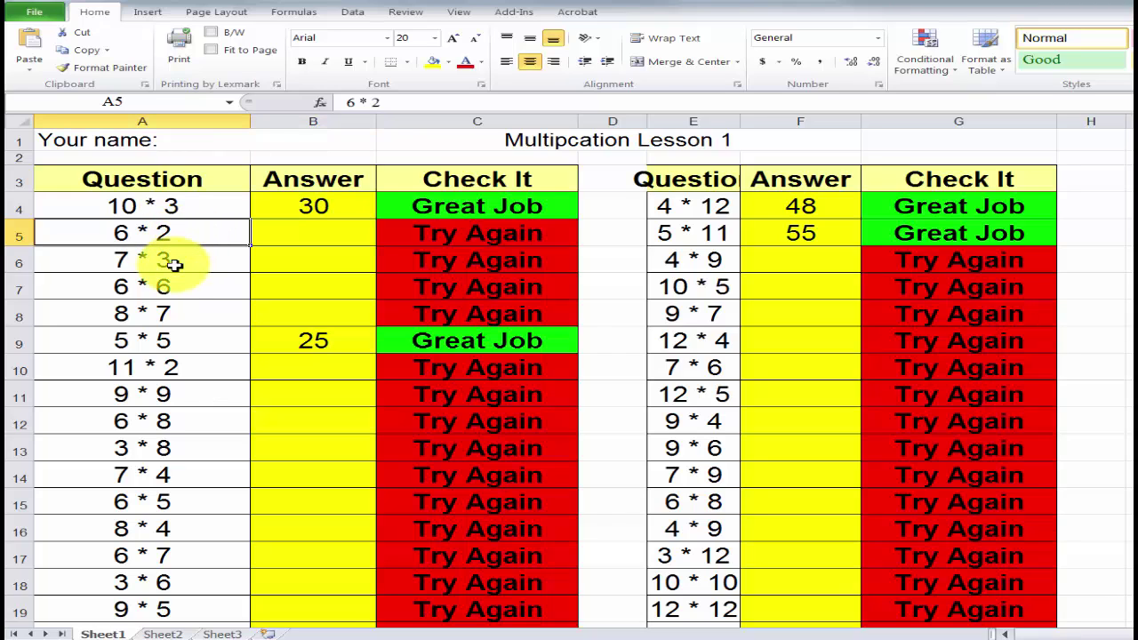
pyautogui.click(165, 260)
pyautogui.click(165, 313)
pyautogui.click(156, 342)
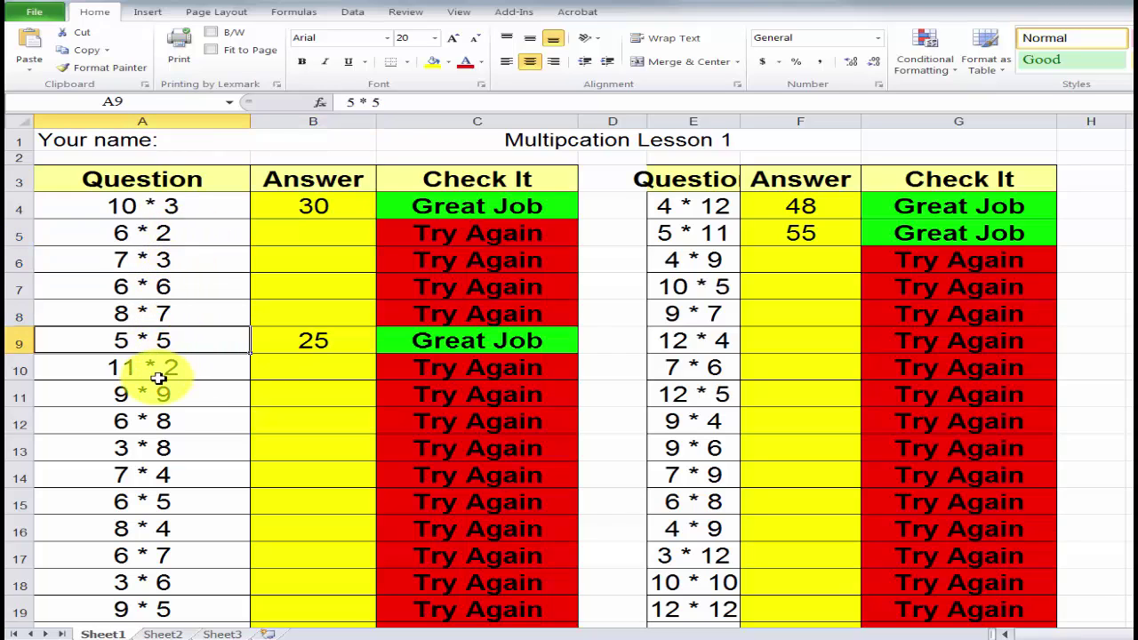
pyautogui.click(156, 368)
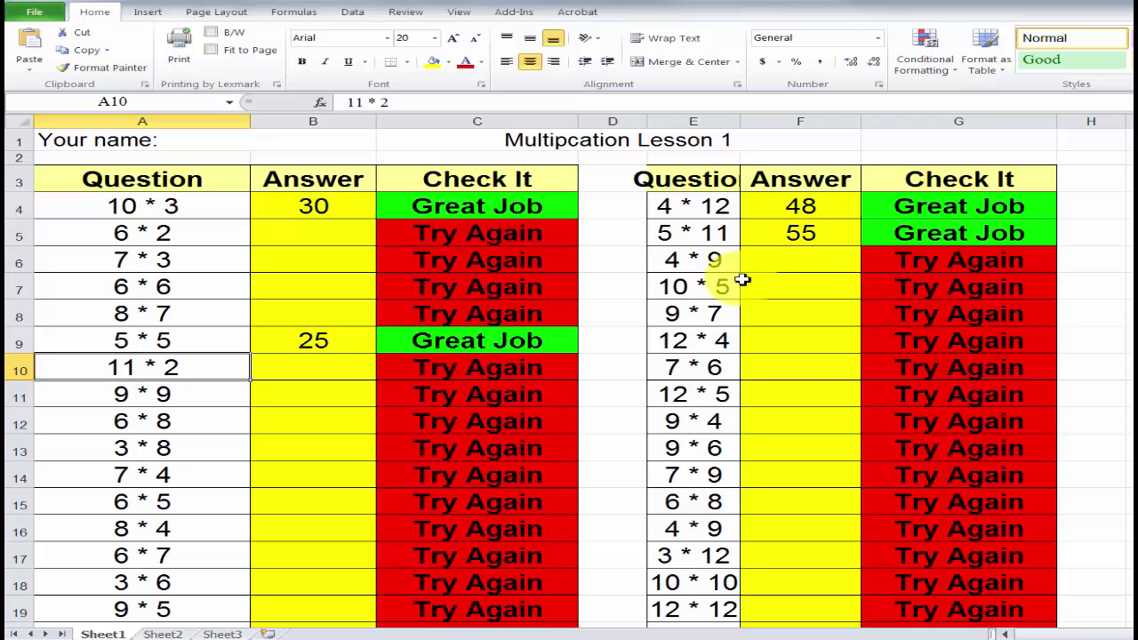
# - Examine the question in A4 and the IF check formulas in C4 and C9, discarding any edit to the formula in C9
pyautogui.click(202, 211)
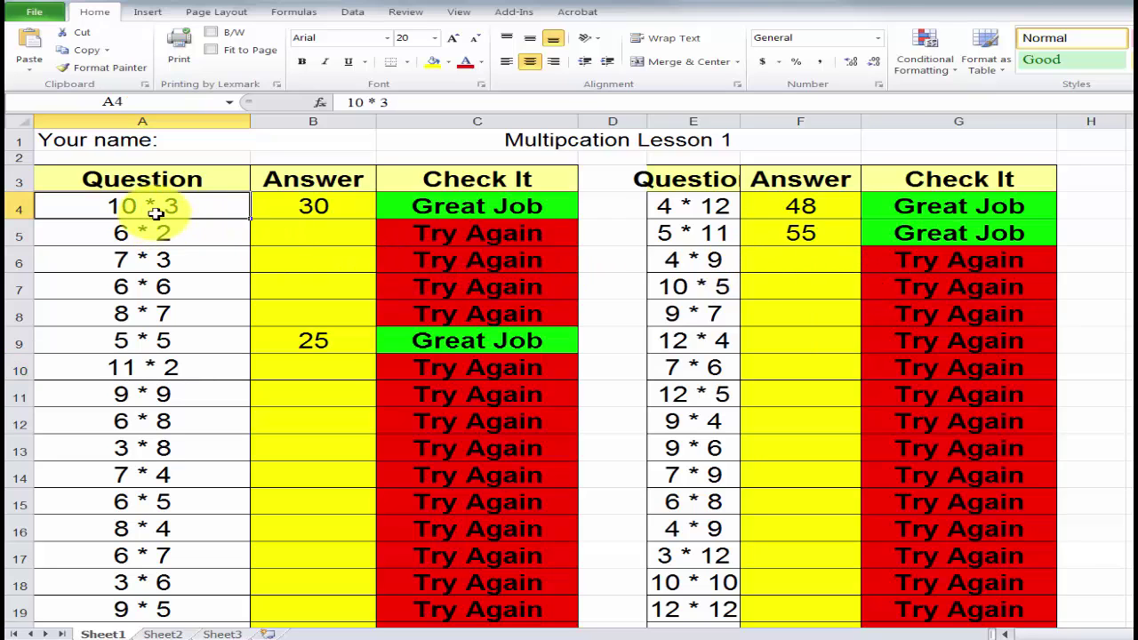
pyautogui.click(473, 208)
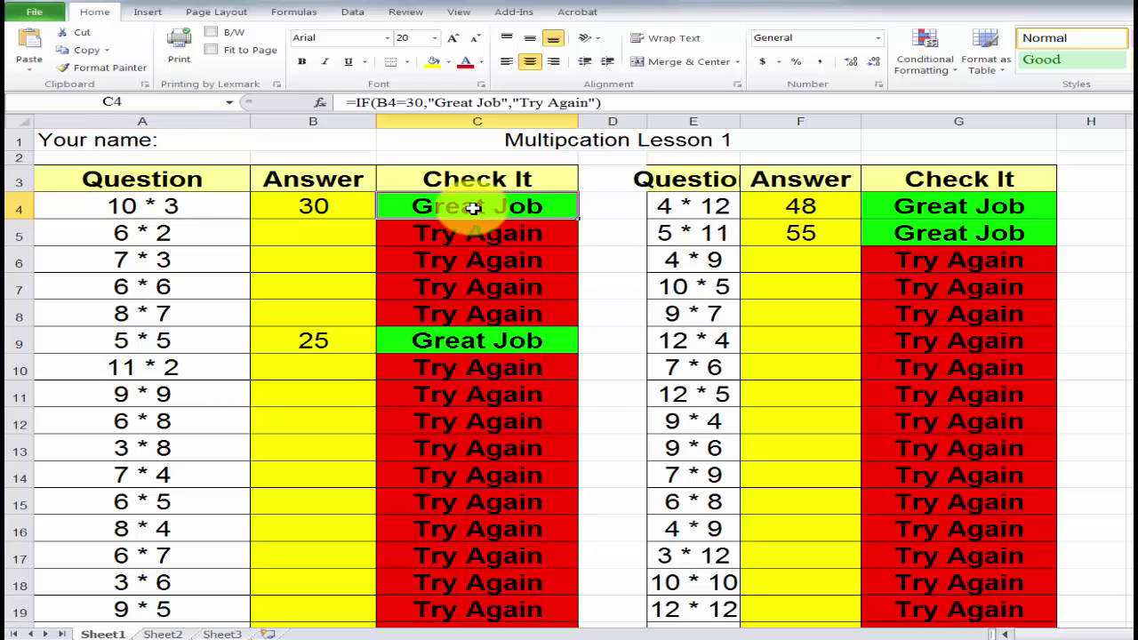
pyautogui.doubleClick(473, 208)
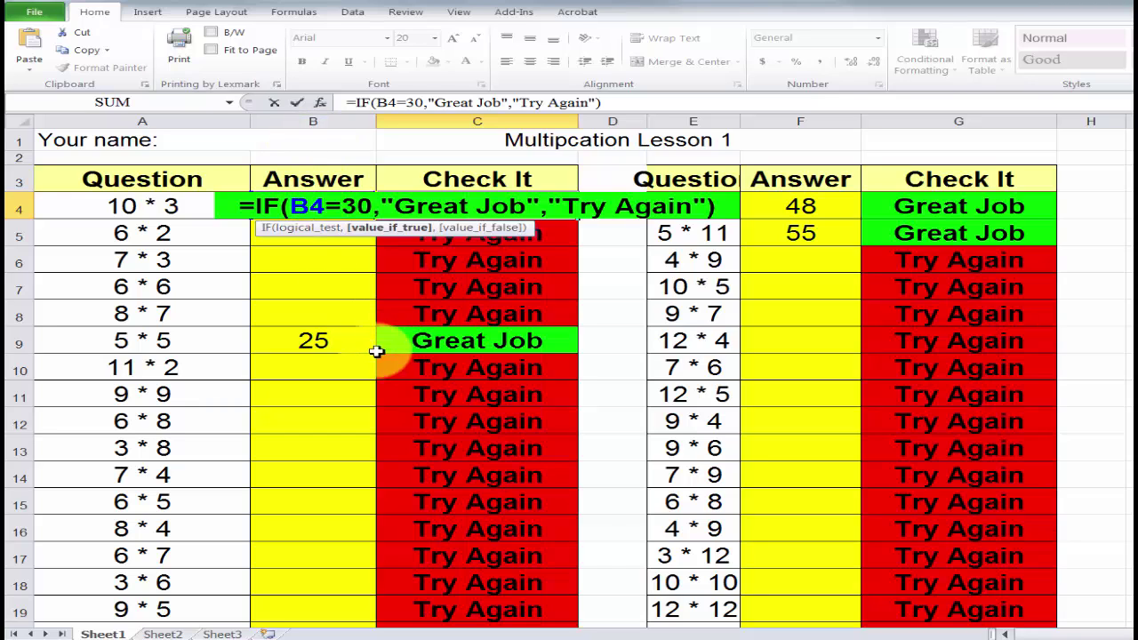
pyautogui.doubleClick(483, 345)
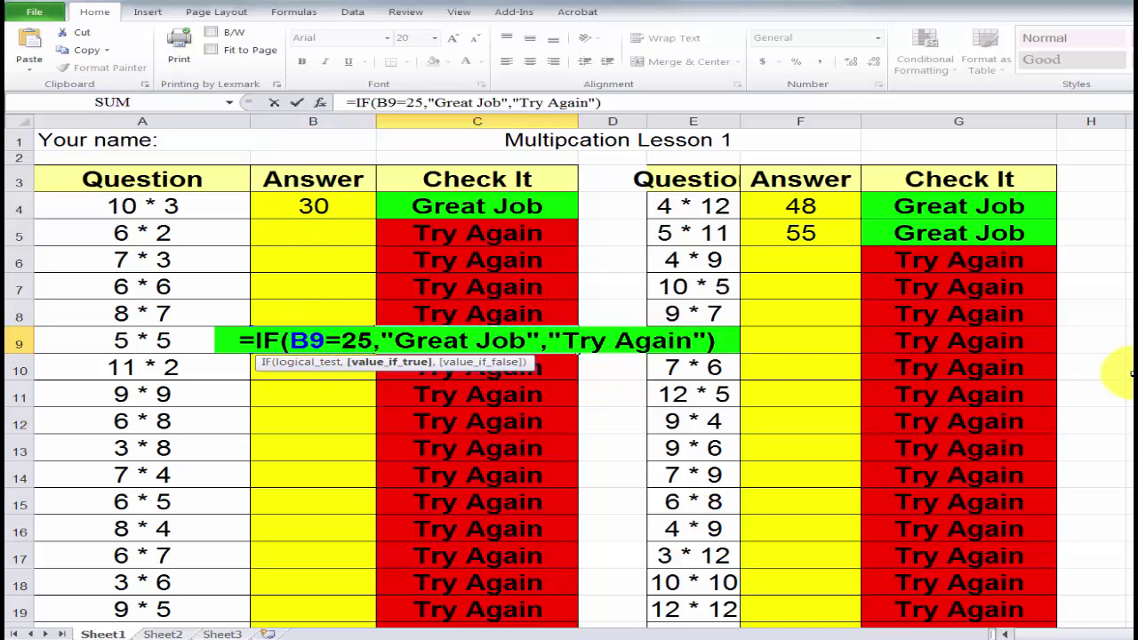
pyautogui.click(1108, 374)
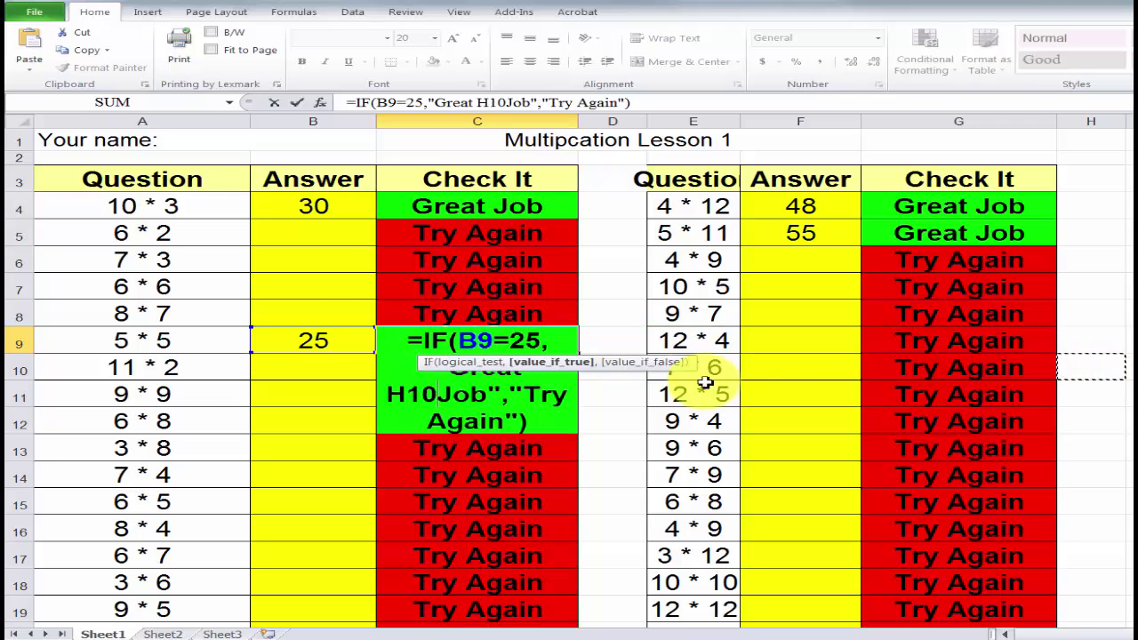
pyautogui.press('Escape')
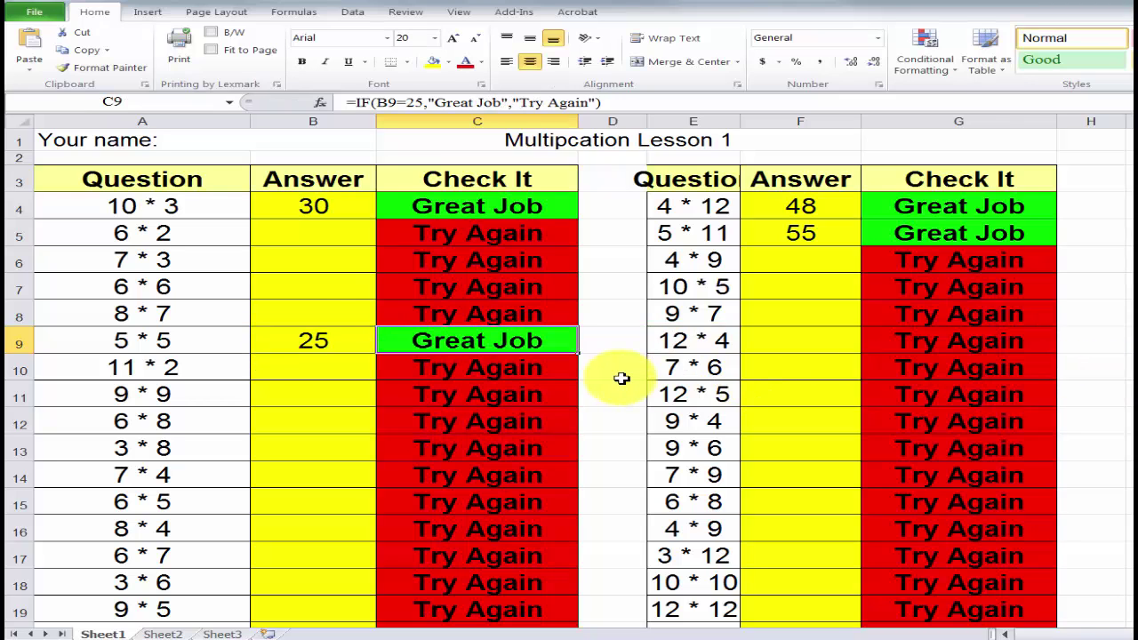